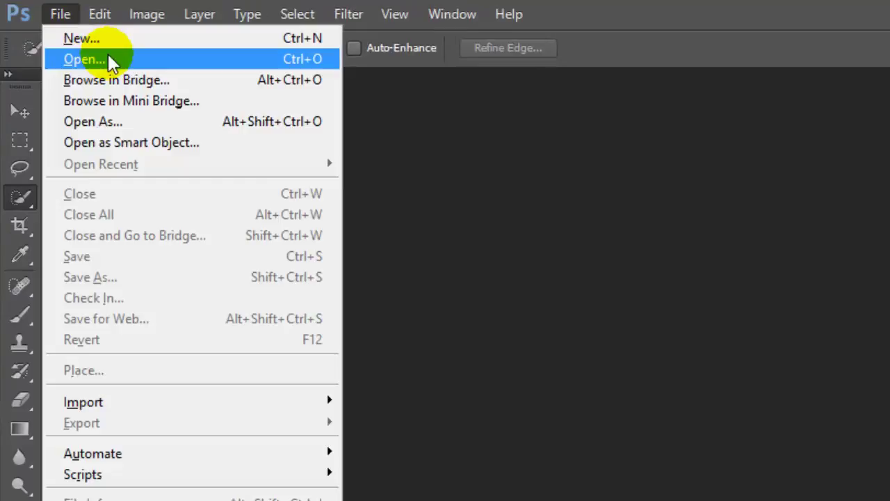
Open the photo DSC_0193 from the bahan tutorial folder.
click(112, 60)
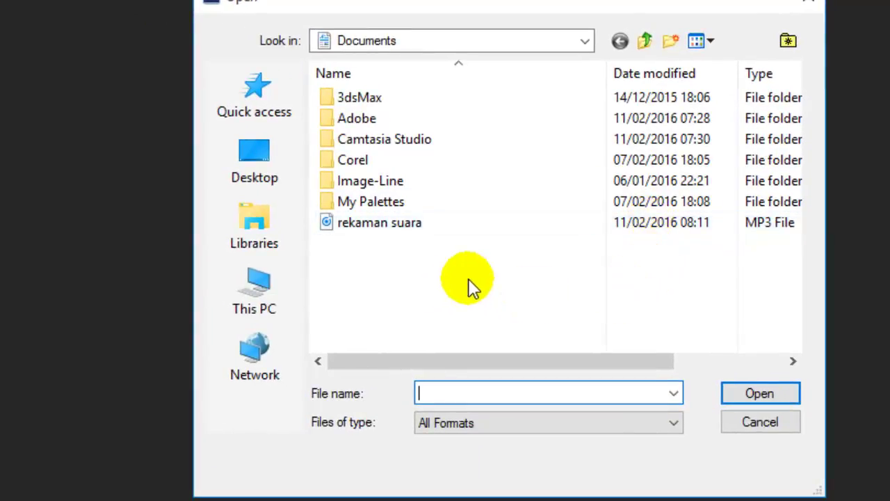
click(256, 295)
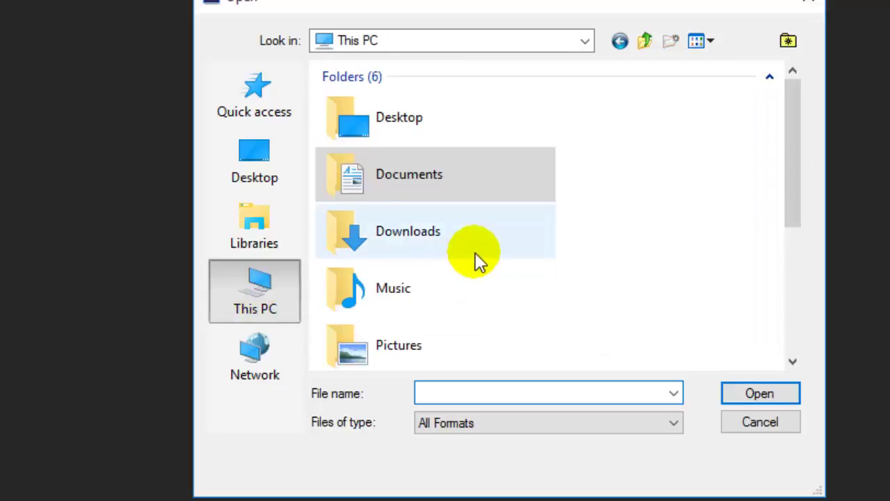
scroll(477, 258, down, 3)
click(456, 286)
double_click(456, 285)
double_click(486, 187)
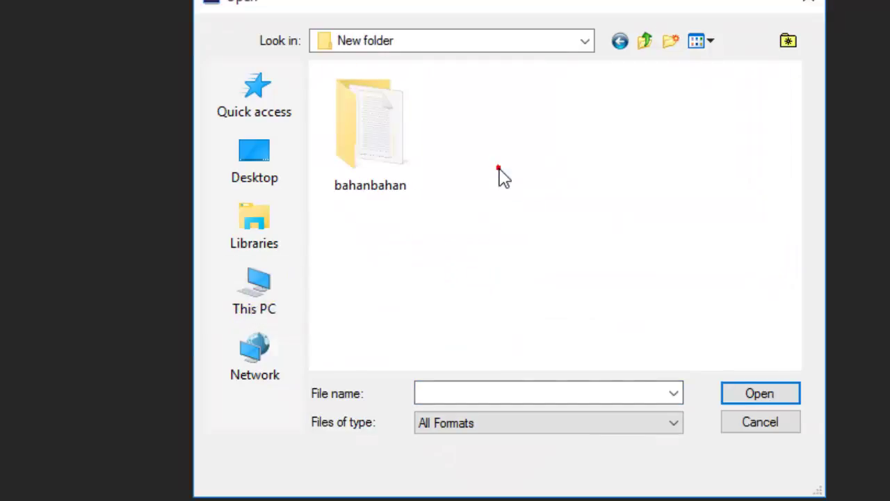
double_click(395, 177)
double_click(437, 97)
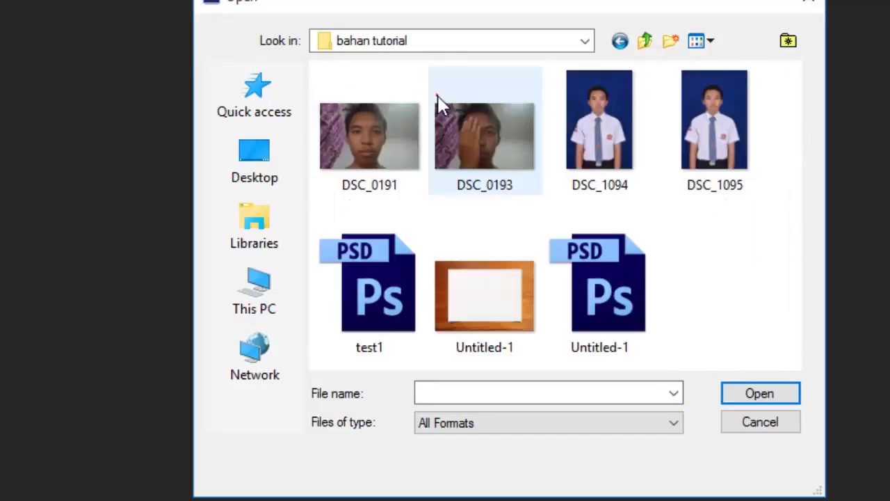
click(433, 94)
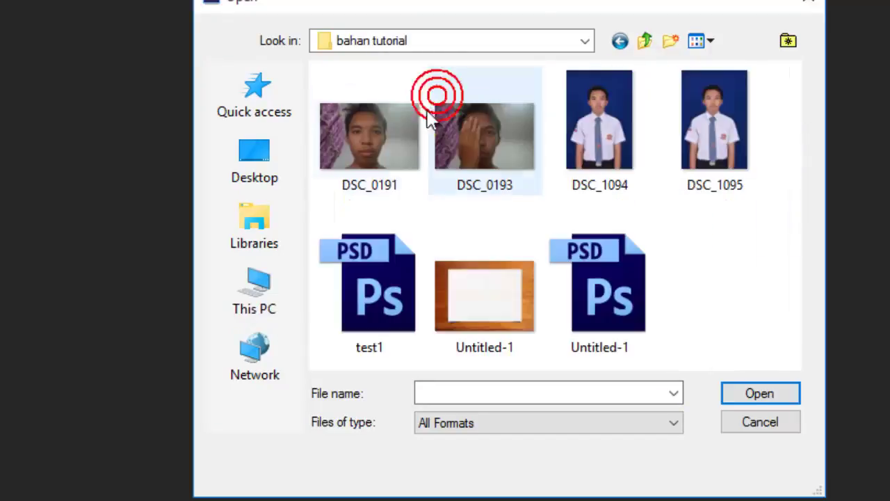
click(514, 152)
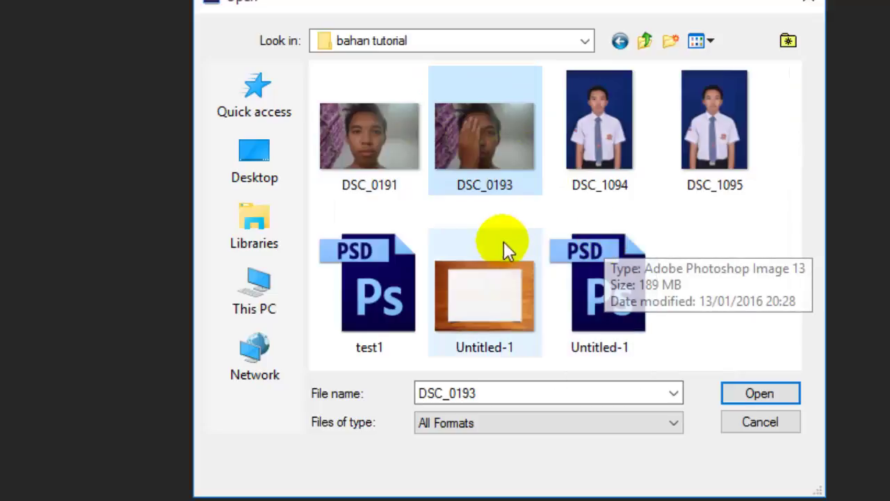
click(761, 393)
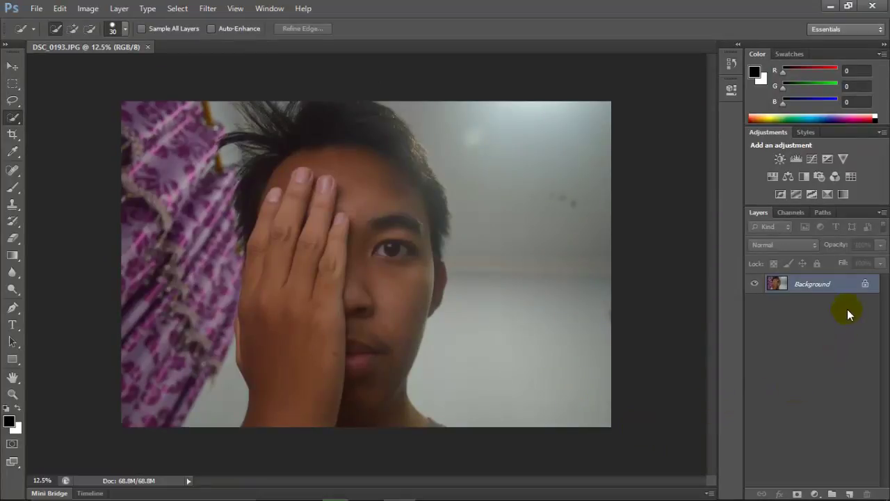
Convert the locked Background into a regular layer named Layer 0 with Normal mode and 100% opacity.
key(v)
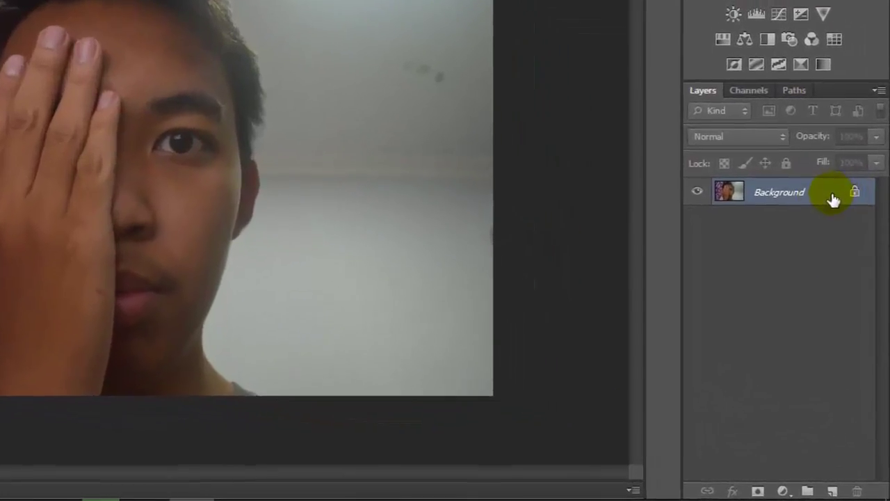
double_click(820, 199)
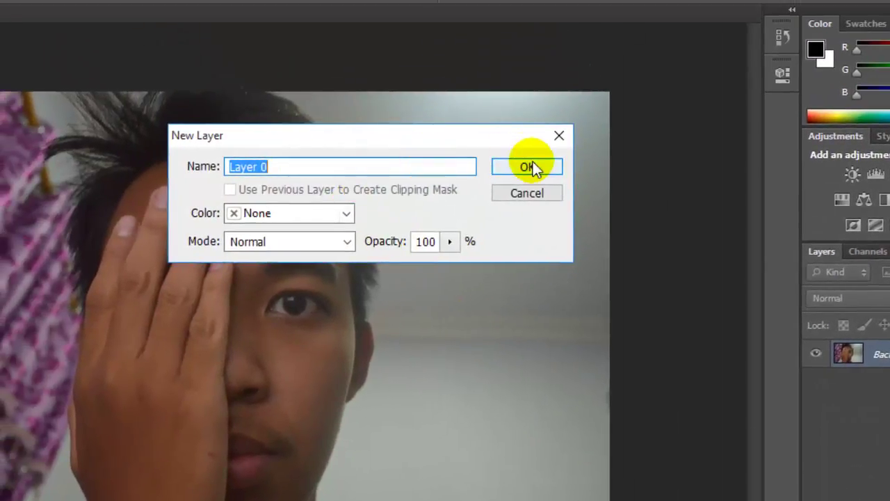
click(532, 165)
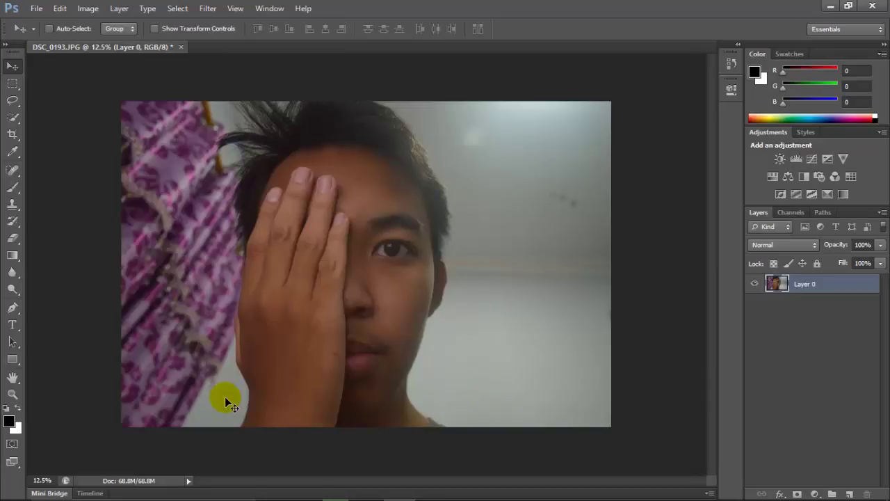
Draw a rectangular marquee over the upper head, then replace it with an elliptical marquee around the face.
click(17, 90)
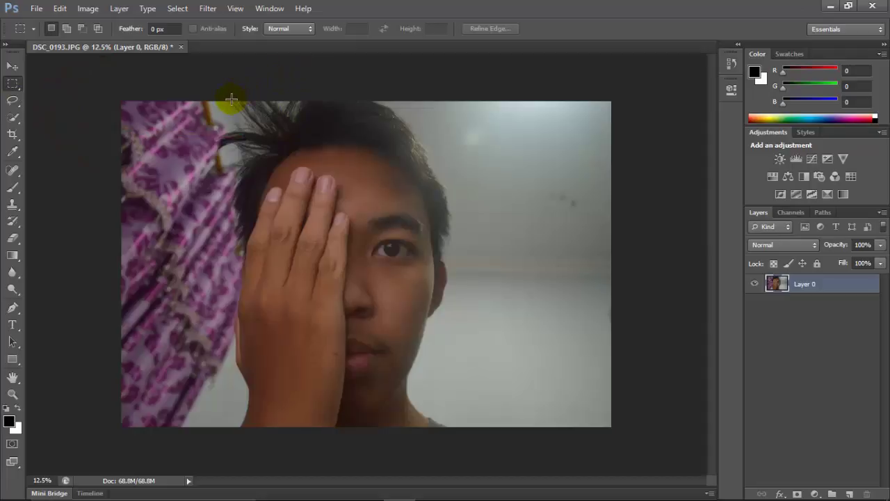
drag(231, 101, 429, 267)
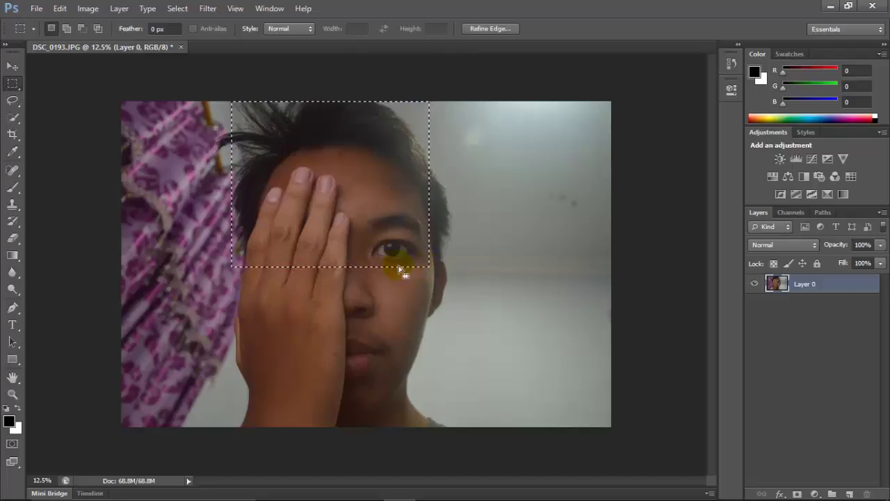
right_click(15, 84)
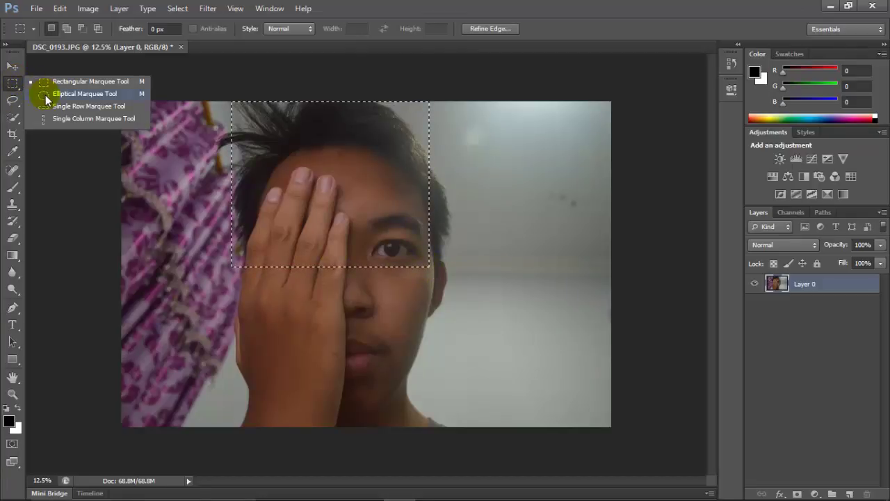
click(76, 93)
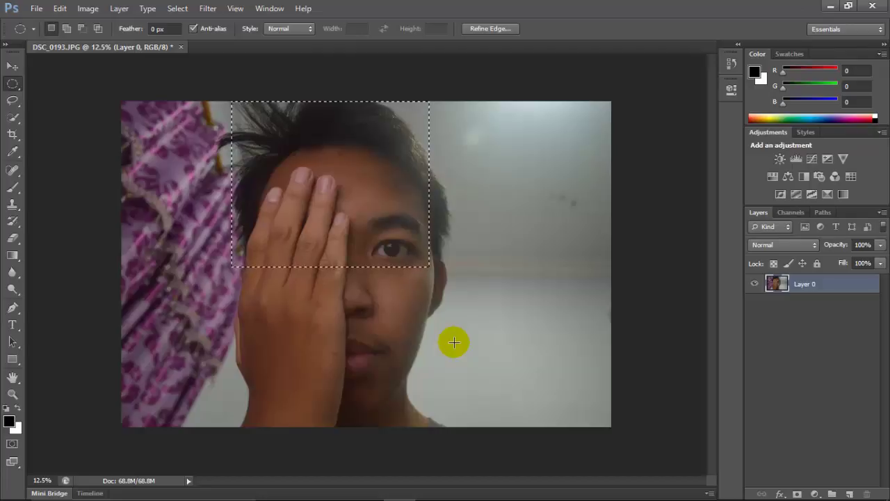
drag(452, 351, 215, 144)
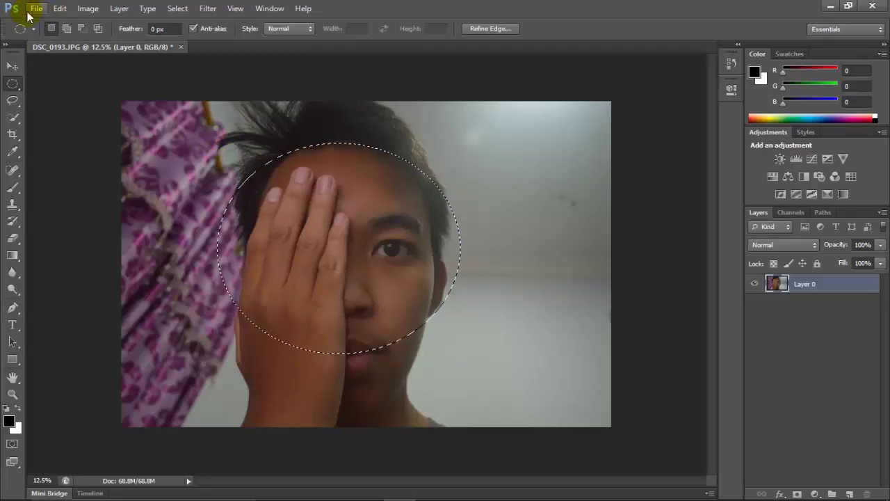
Make a single-row selection across the photo at eyebrow height, then replace it with a single-column selection beside the uncovered ear.
drag(13, 94, 91, 105)
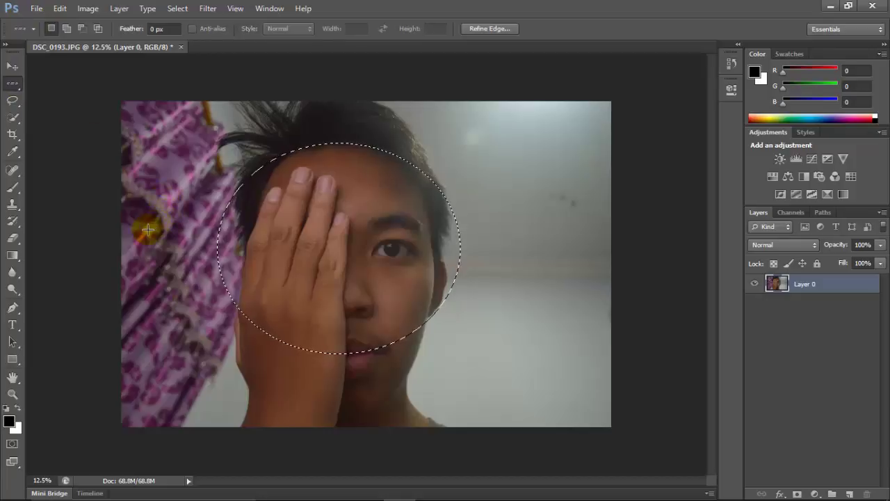
drag(135, 236, 180, 230)
click(11, 87)
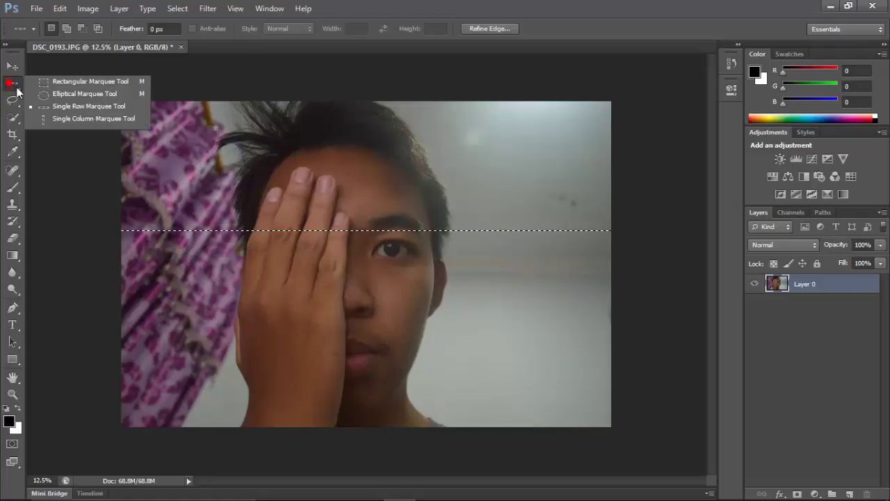
click(71, 124)
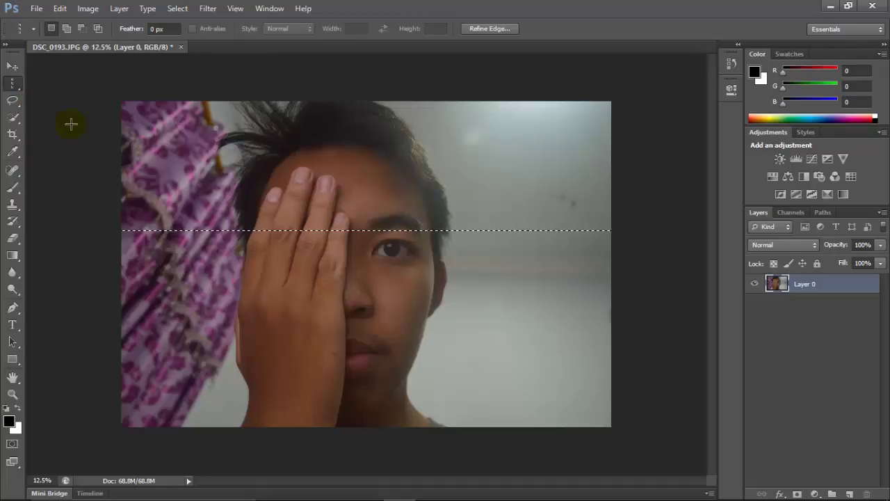
drag(235, 203, 446, 237)
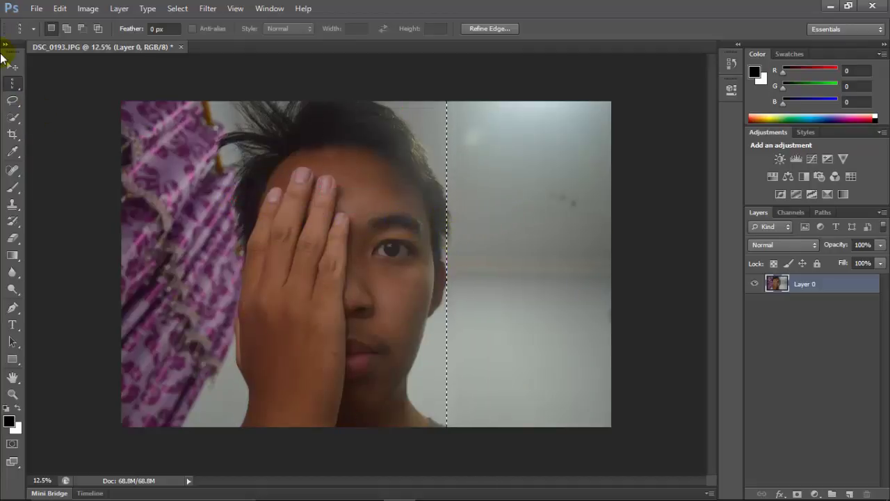
Draw a loose freehand Lasso selection around the face and hand.
click(9, 102)
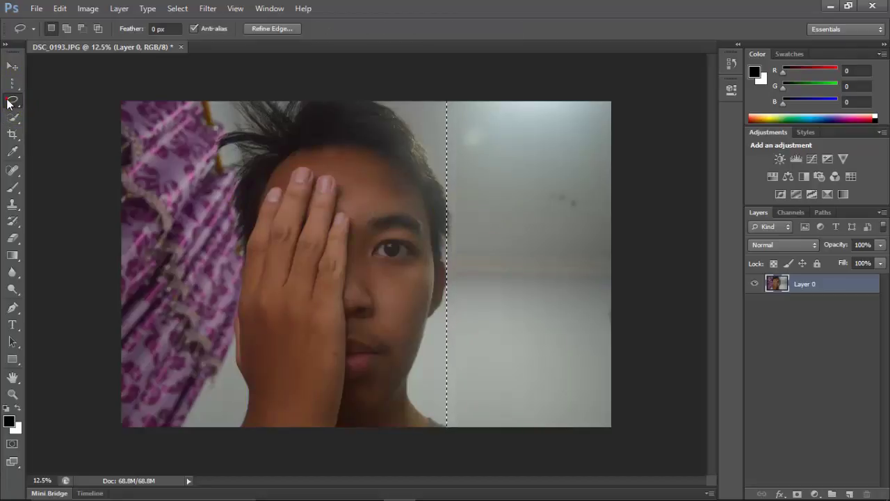
mouse_move(279, 174)
mouse_down()
mouse_move(297, 176)
mouse_move(295, 164)
mouse_move(409, 146)
mouse_move(448, 167)
mouse_move(488, 214)
mouse_move(501, 276)
mouse_move(484, 364)
mouse_move(453, 404)
mouse_move(366, 404)
mouse_move(261, 314)
mouse_move(217, 226)
mouse_move(224, 178)
mouse_move(253, 153)
mouse_move(311, 127)
mouse_move(422, 124)
mouse_move(498, 179)
mouse_move(517, 214)
mouse_move(499, 334)
mouse_move(485, 369)
mouse_move(443, 399)
mouse_move(384, 413)
mouse_move(276, 353)
mouse_move(212, 281)
mouse_move(199, 170)
mouse_move(245, 144)
mouse_move(347, 143)
mouse_up()
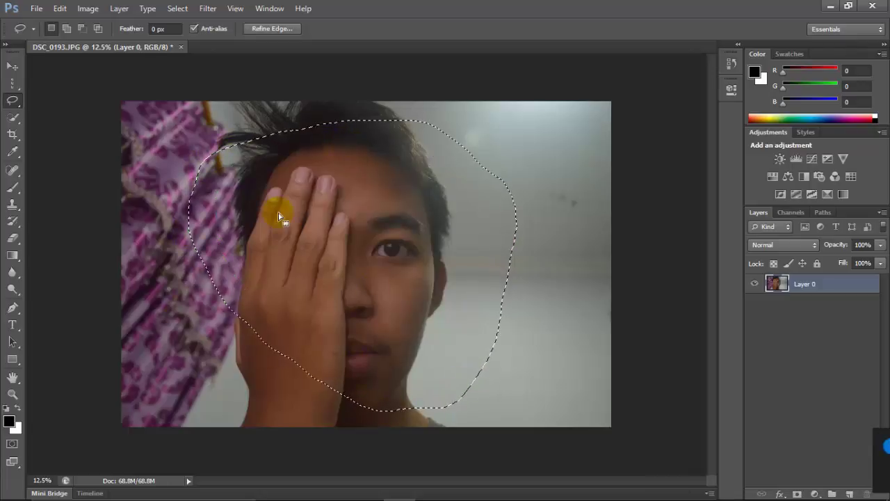
Clear the freehand selection and outline a four-cornered Polygonal Lasso selection from the fingers across the uncovered half of the face.
right_click(10, 99)
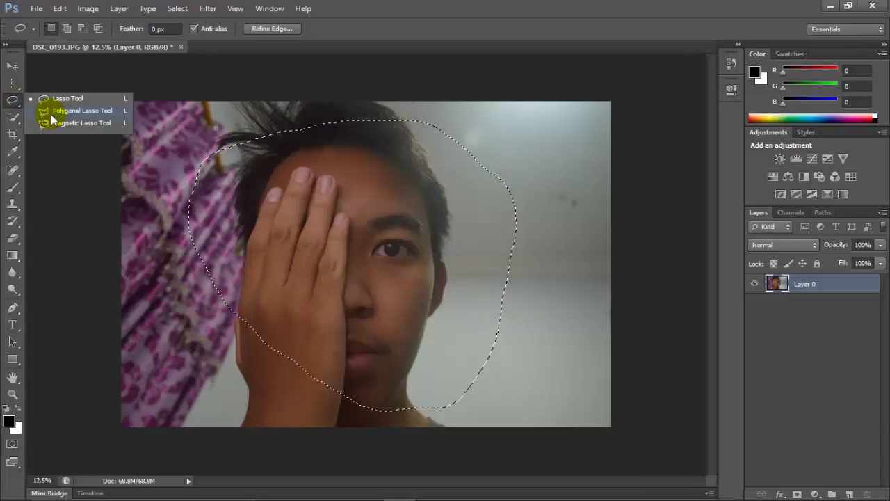
click(52, 114)
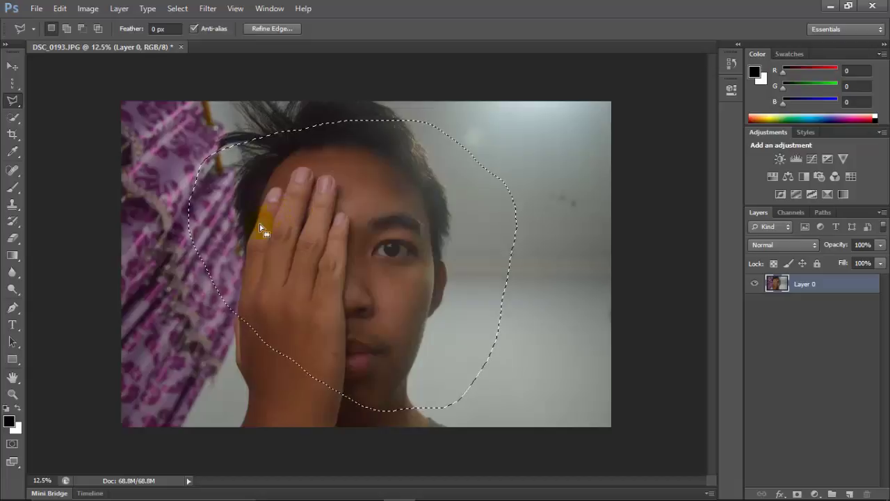
key(ctrl+d)
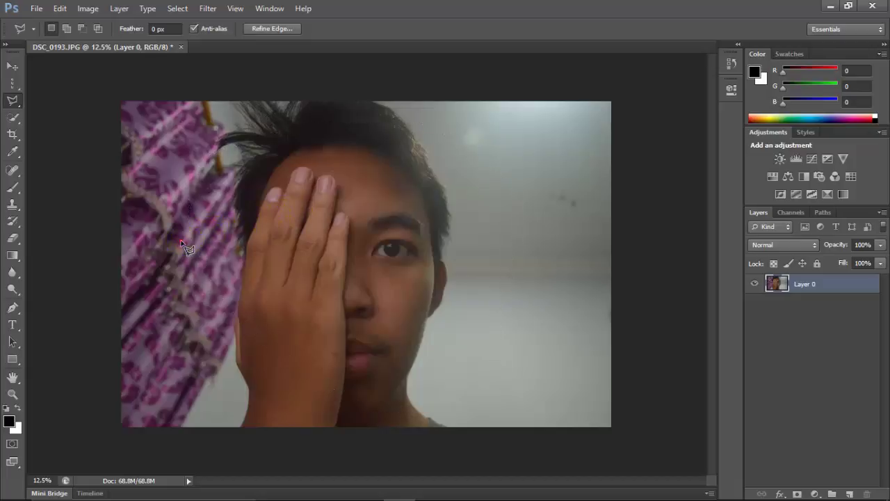
click(276, 218)
click(447, 160)
click(505, 298)
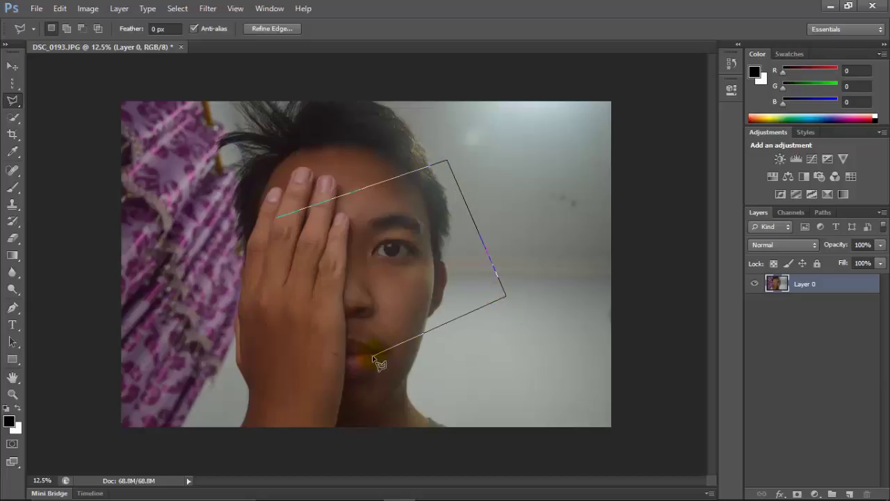
click(355, 358)
click(275, 219)
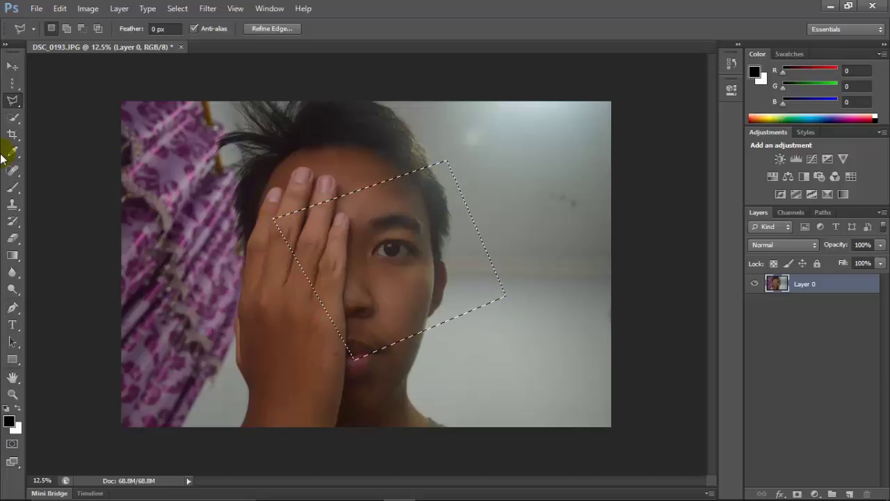
Trace the hand, hair and uncovered side of the face with the Magnetic Lasso, closing the selection at the neck.
right_click(14, 106)
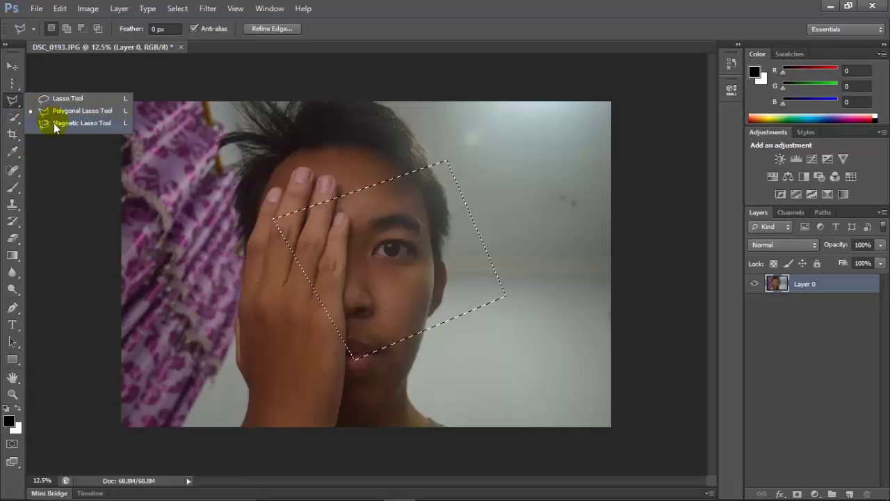
click(55, 125)
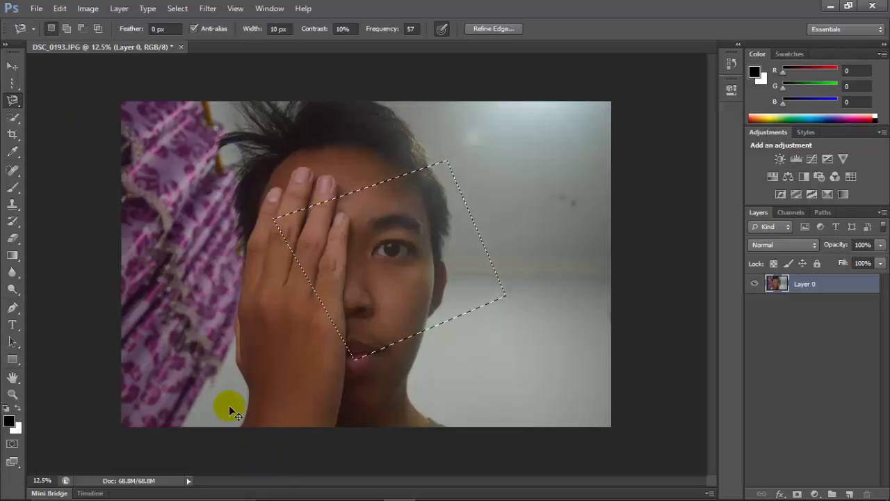
key(ctrl+plus)
scroll(233, 411, down, 2)
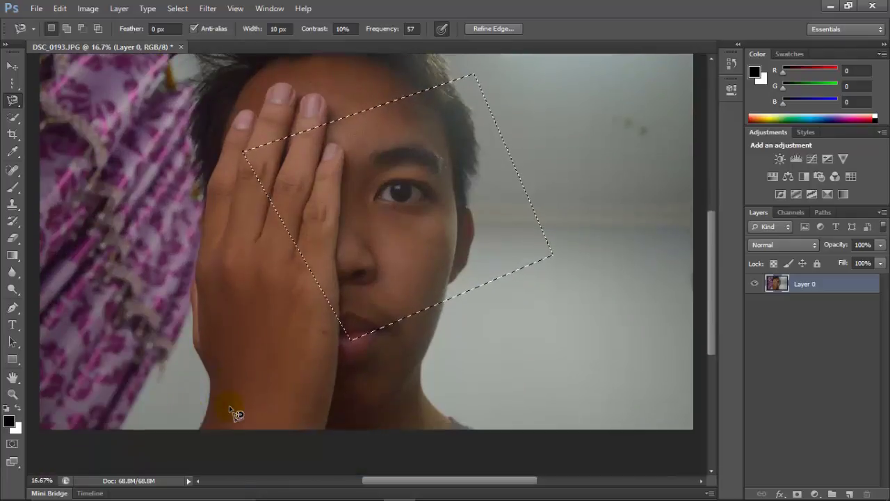
click(199, 428)
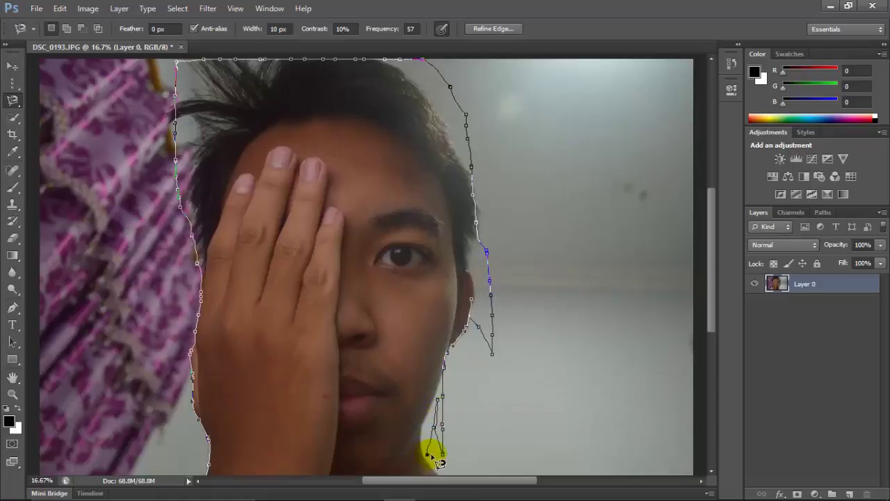
double_click(453, 421)
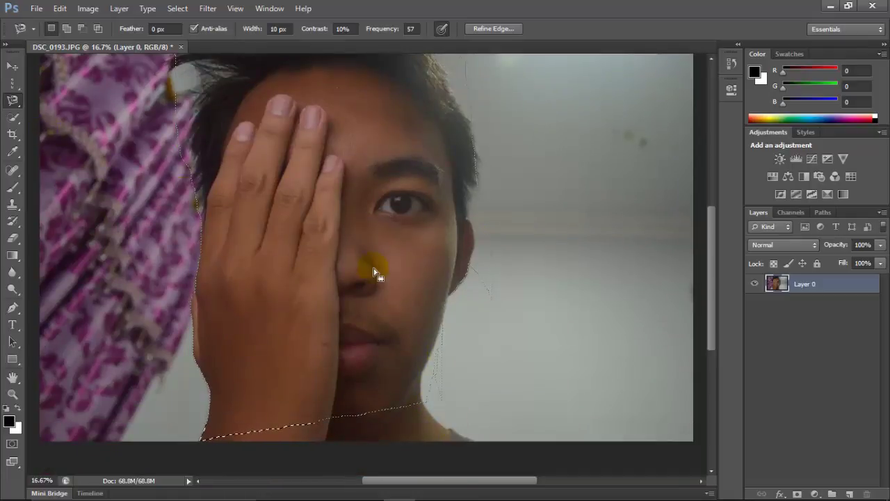
Set the Quick Selection brush size to 87 px and paint a selection from the curtain across the lower hand to the neck.
click(15, 118)
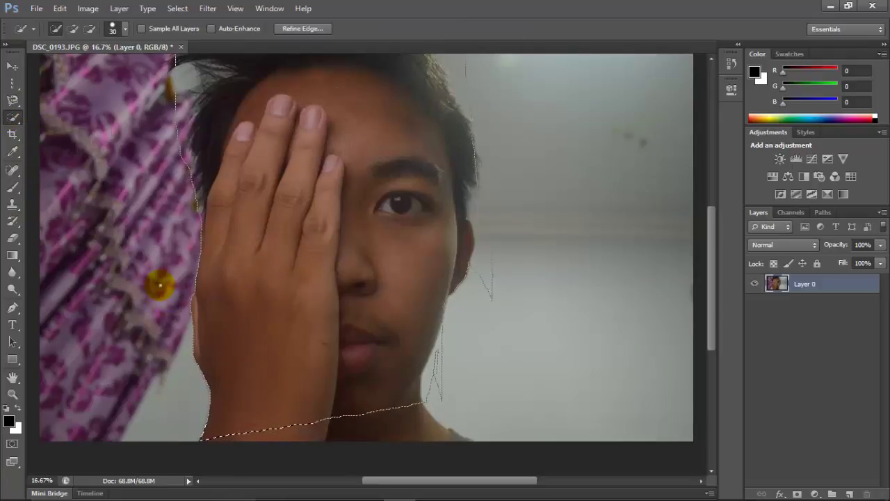
right_click(160, 284)
click(57, 286)
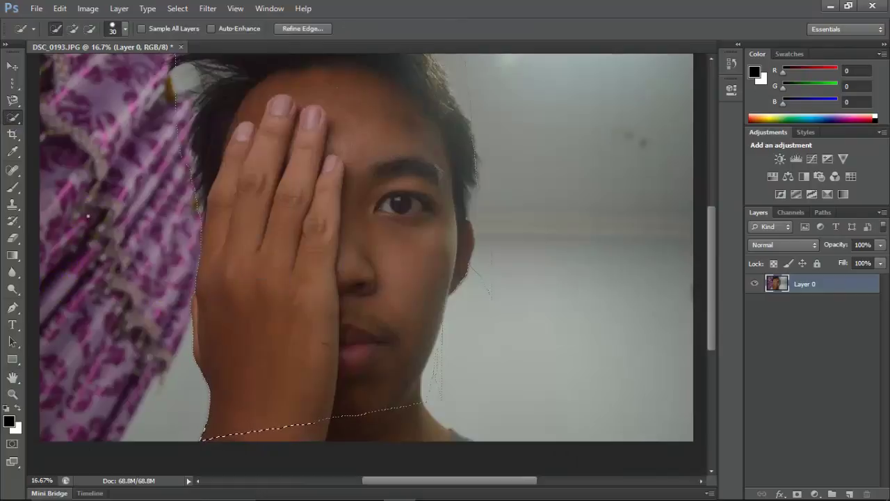
click(125, 32)
drag(78, 67, 109, 82)
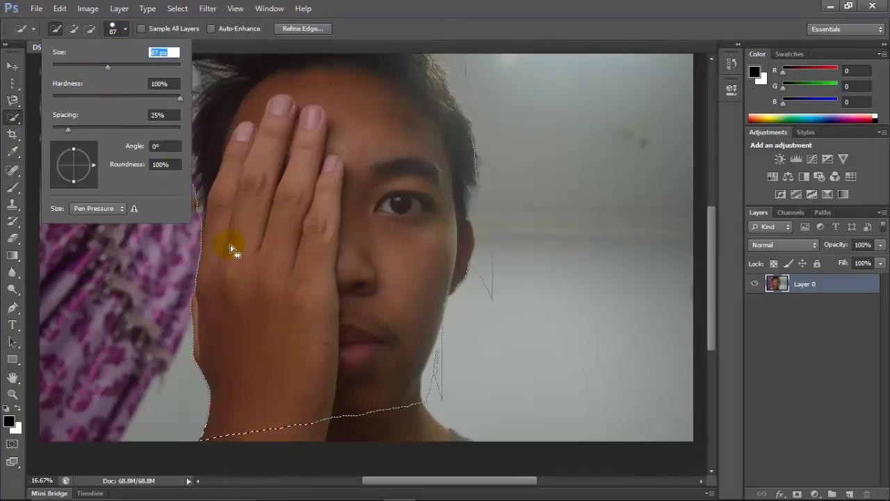
click(115, 335)
mouse_move(116, 338)
mouse_down()
mouse_move(282, 329)
mouse_move(337, 386)
mouse_up()
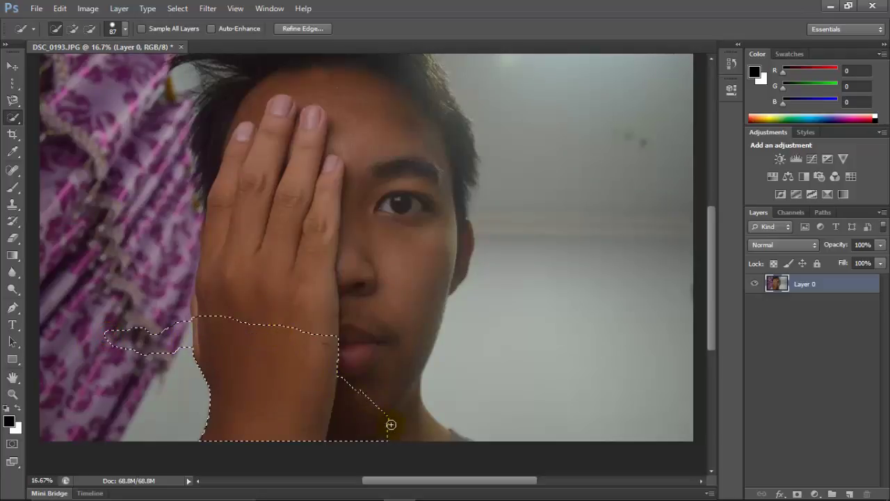
Extend the Quick Selection across the mouth, chin and neck and up over the back of the hand.
mouse_move(391, 424)
mouse_down()
mouse_move(423, 394)
mouse_move(479, 376)
mouse_move(480, 322)
mouse_move(463, 302)
mouse_move(393, 299)
mouse_up()
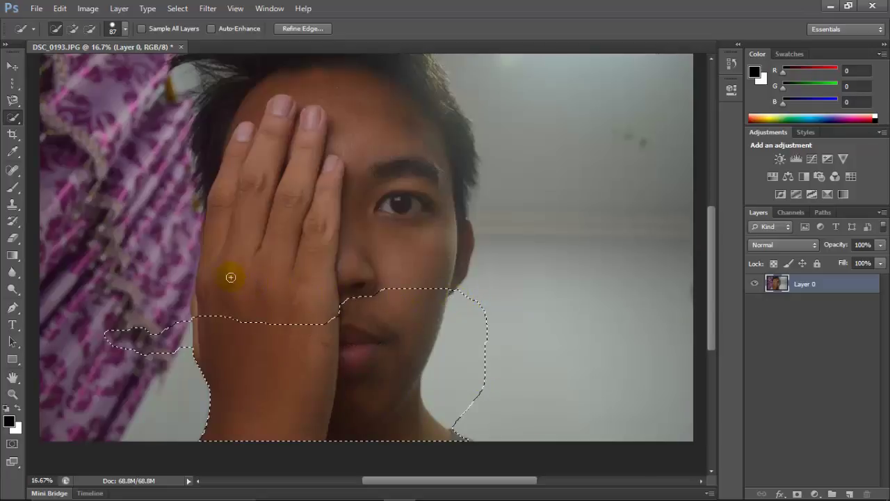
mouse_move(231, 277)
mouse_down()
mouse_move(213, 264)
mouse_move(263, 232)
mouse_up()
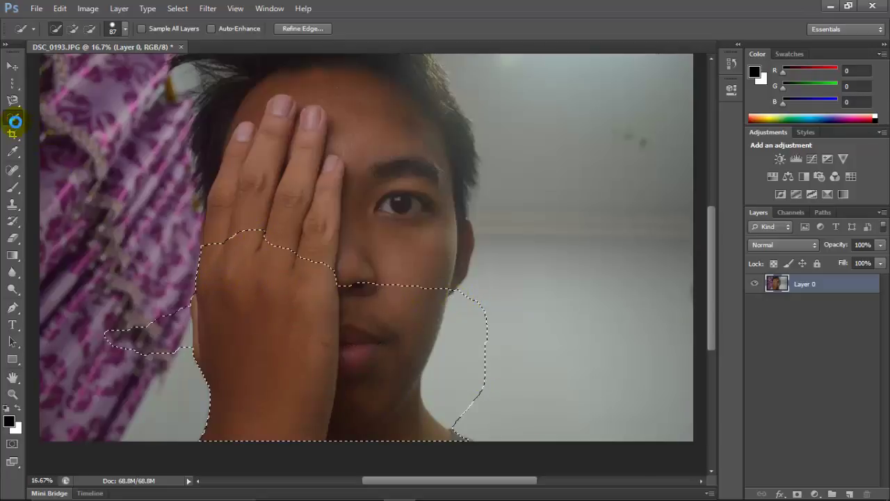
Sample the back of the hand with the Magic Wand at tolerance 32 and clear the resulting selection.
right_click(14, 123)
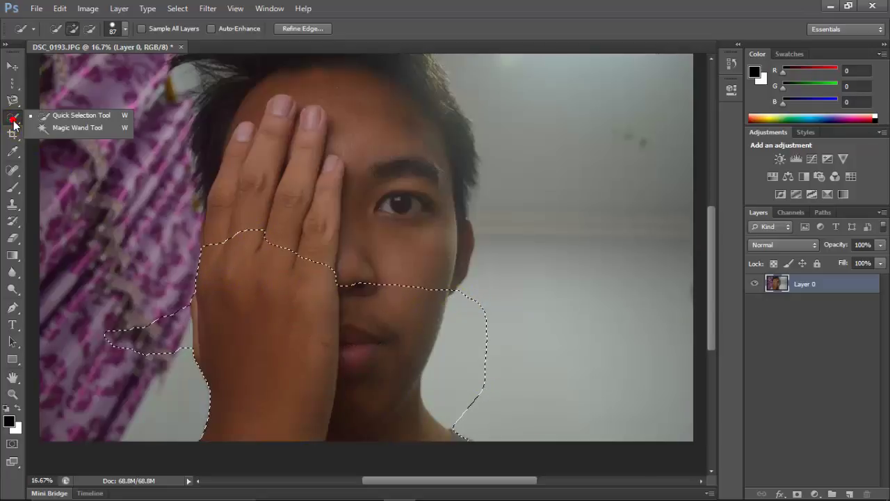
click(77, 128)
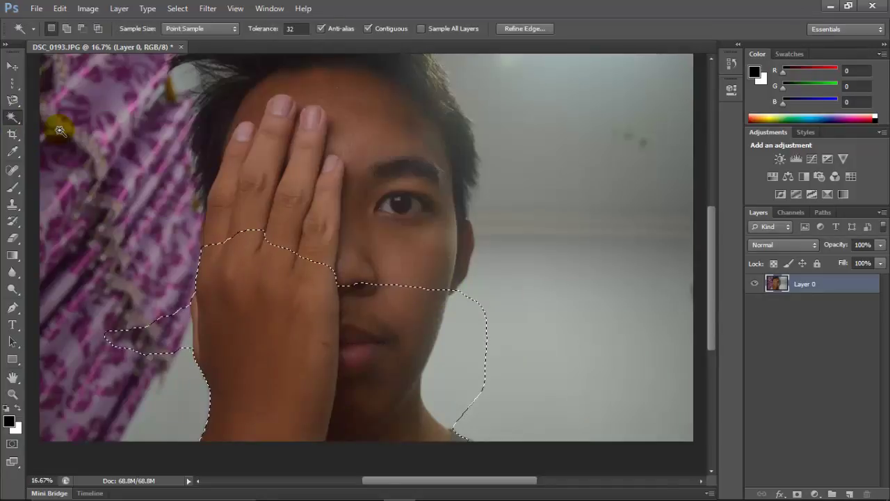
scroll(422, 229, up, 1)
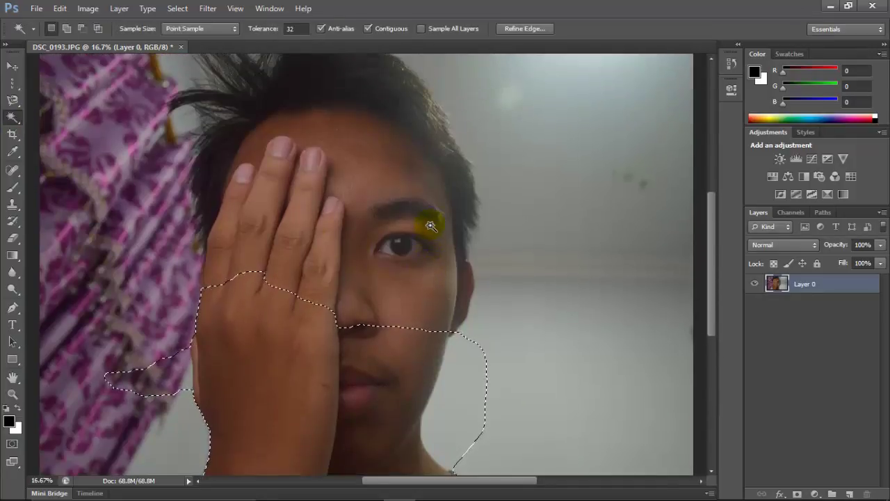
scroll(432, 225, down, 1)
scroll(428, 224, up, 1)
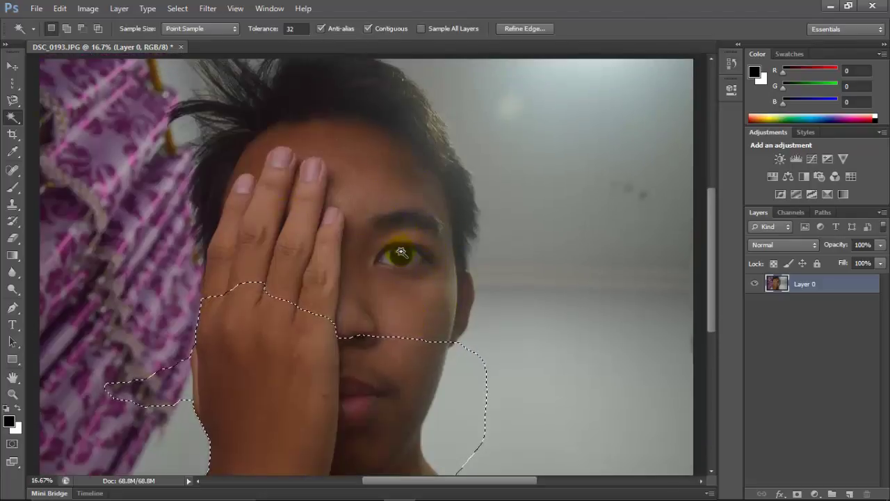
click(301, 331)
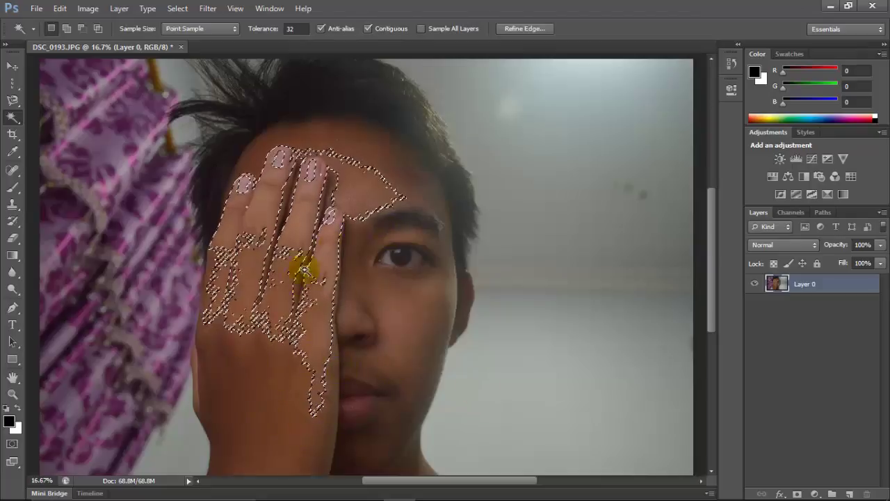
scroll(542, 363, down, 2)
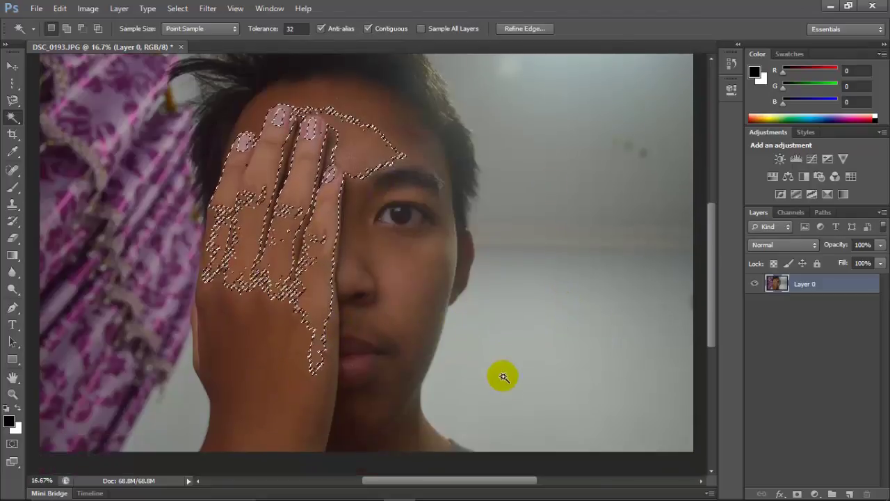
scroll(505, 371, up, 3)
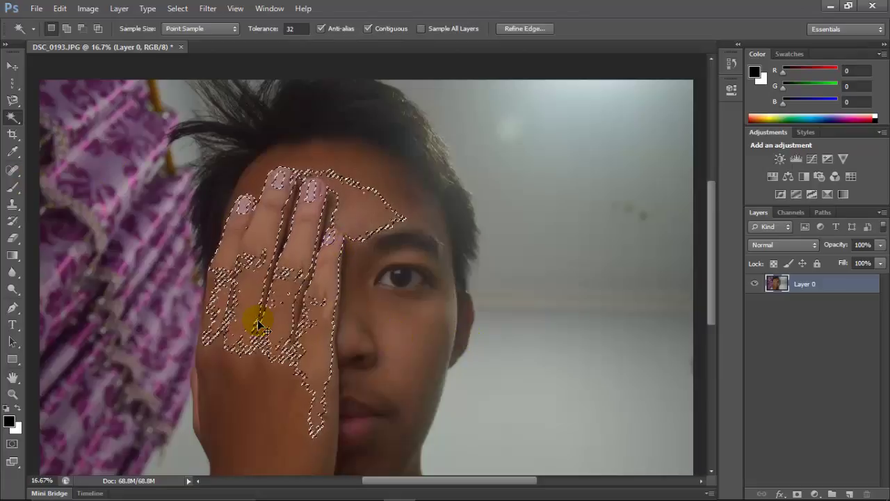
key(ctrl+d)
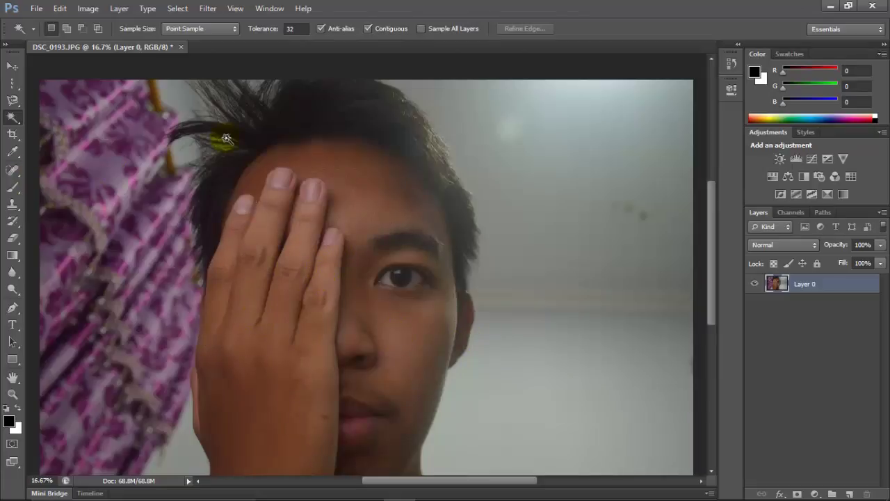
Paint a Quick Selection over the whole head, hand and neck, and subtract excess wall background beside the hair.
scroll(239, 144, down, 2)
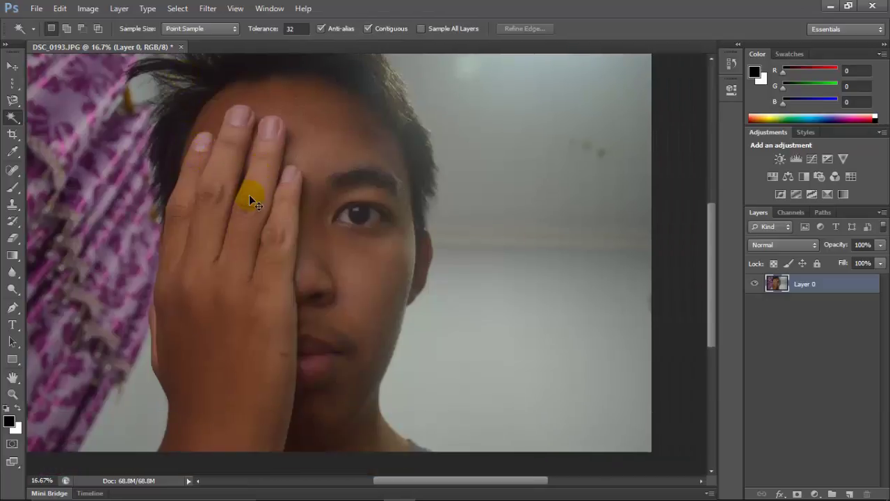
scroll(262, 246, left, 1)
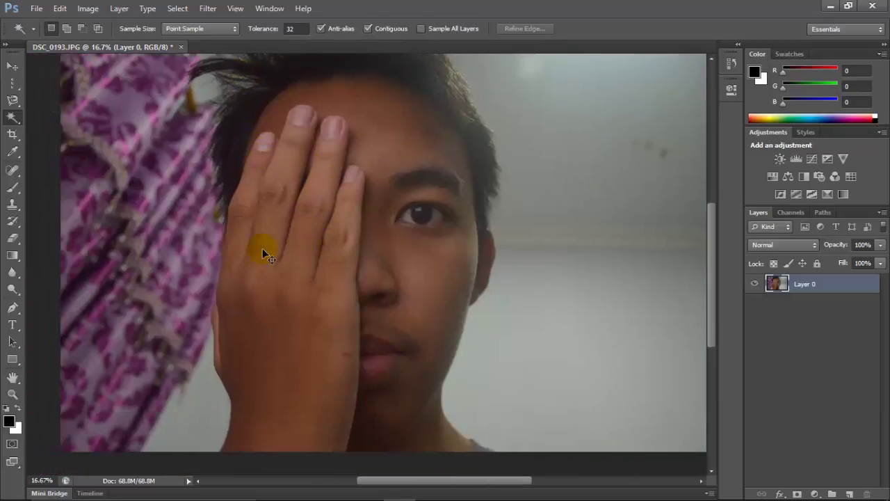
key(ctrl+minus)
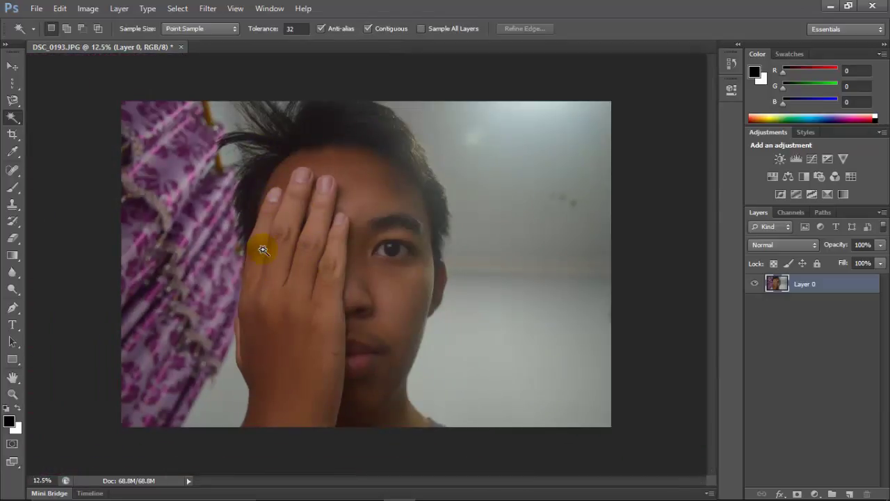
right_click(13, 117)
click(71, 115)
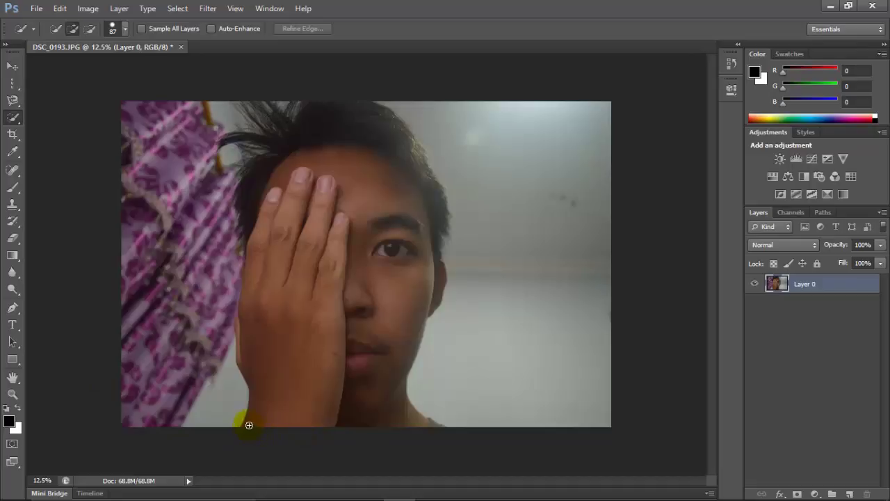
mouse_move(245, 424)
mouse_down()
mouse_move(421, 418)
mouse_move(440, 425)
mouse_move(393, 410)
mouse_move(389, 363)
mouse_move(431, 317)
mouse_move(433, 254)
mouse_move(427, 170)
mouse_move(393, 118)
mouse_move(360, 100)
mouse_move(312, 96)
mouse_move(245, 128)
mouse_move(230, 149)
mouse_move(250, 250)
mouse_up()
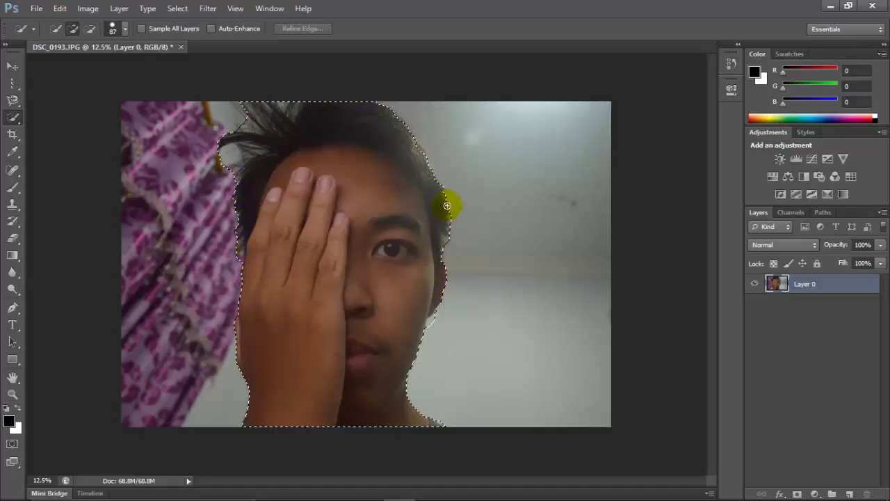
mouse_move(447, 206)
mouse_down()
mouse_move(386, 110)
mouse_move(397, 118)
mouse_move(419, 100)
mouse_up()
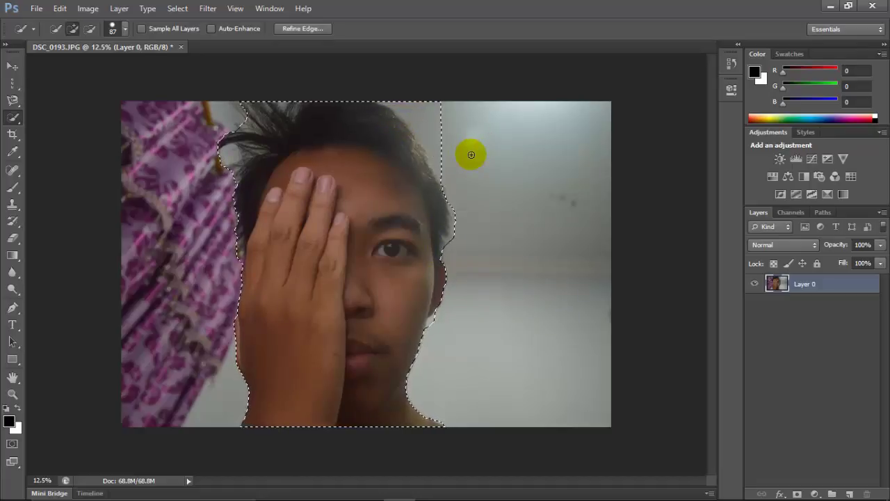
key(alt)
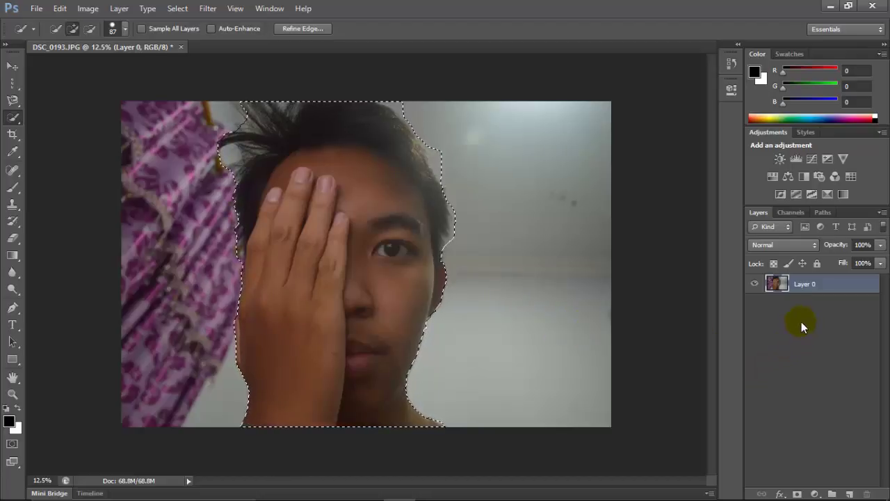
Copy the selected head and hand to a new layer and hide the original Layer 0.
key(ctrl+j)
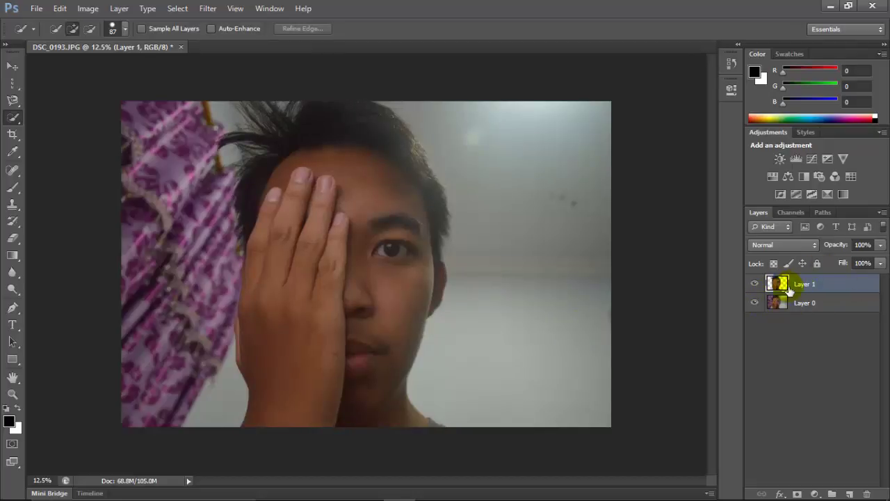
click(755, 303)
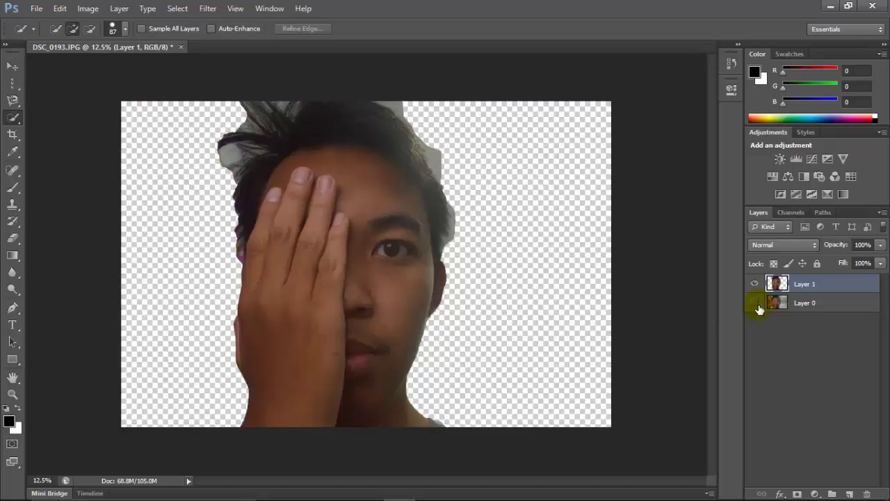